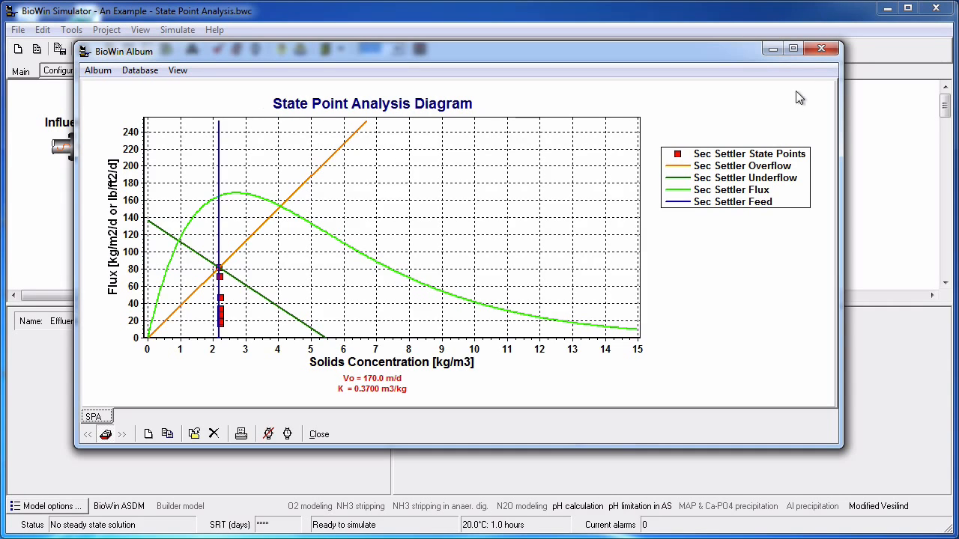
# Close the album and start adding a chart for the Sec Settler clarifier on a new album page
pyautogui.click(822, 50)
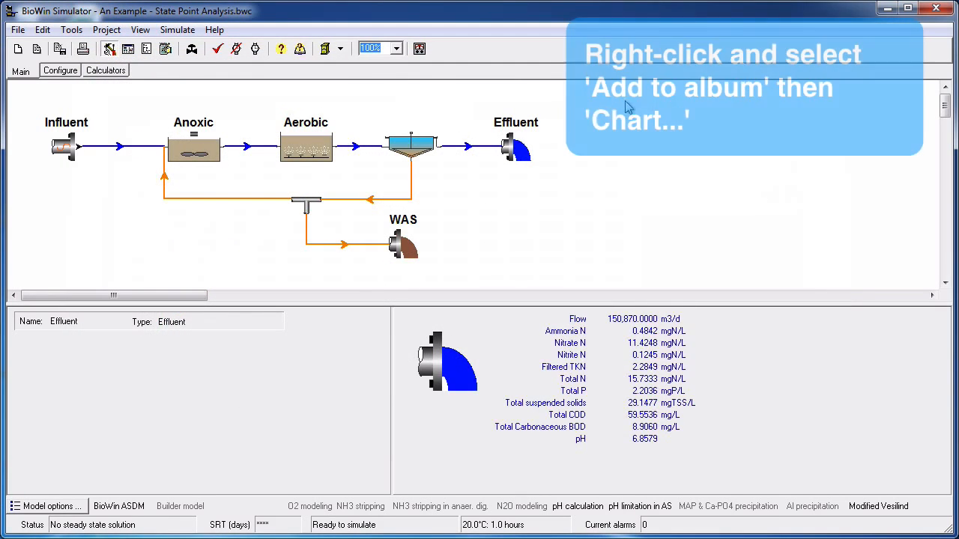
pyautogui.click(420, 146)
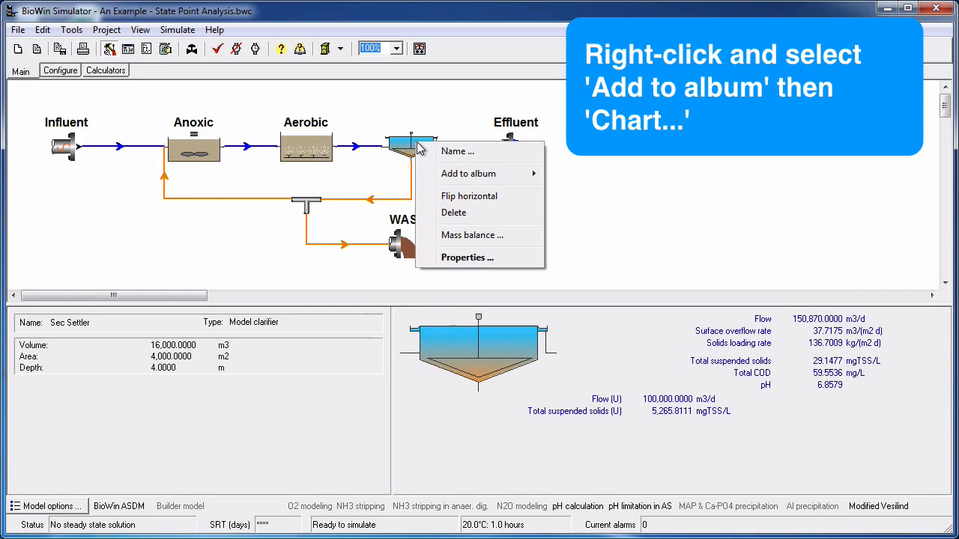
pyautogui.rightClick(418, 147)
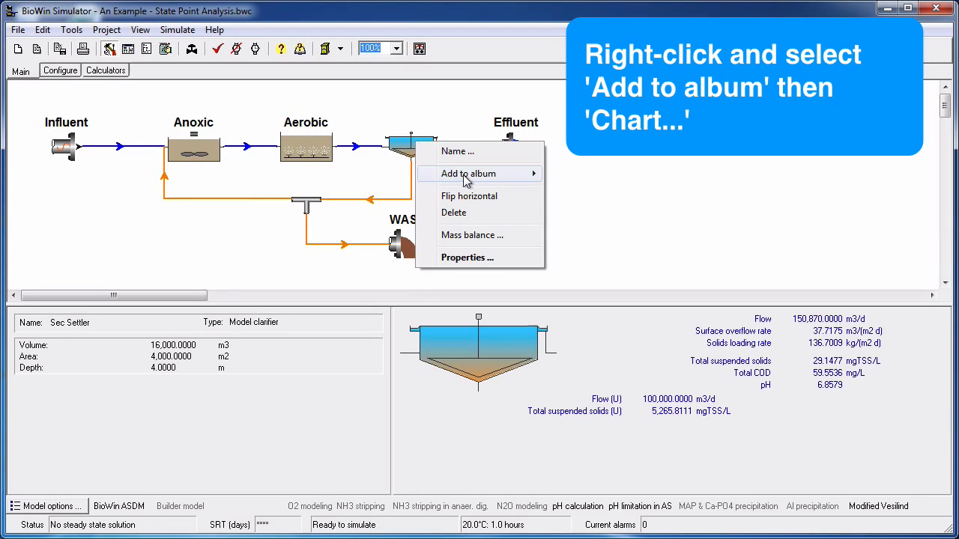
pyautogui.moveTo(488, 179)
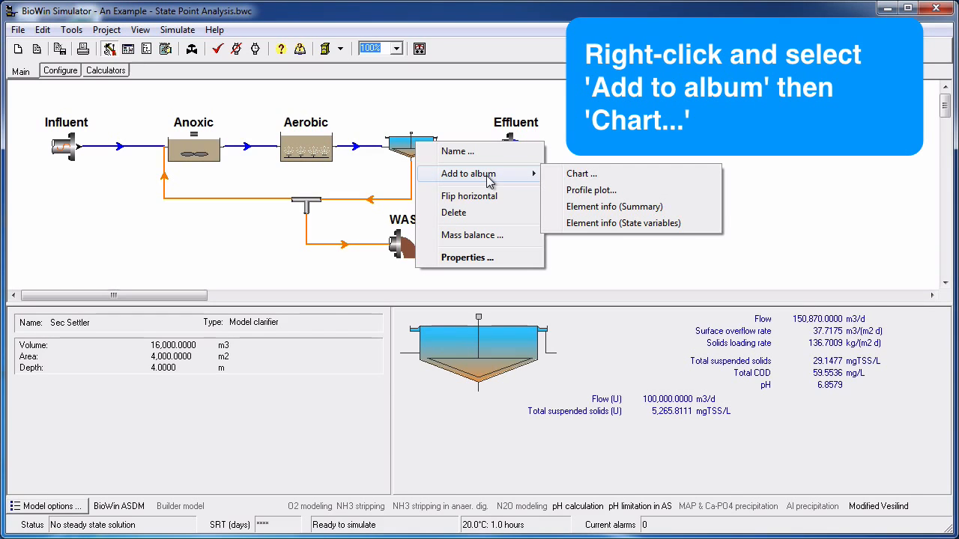
pyautogui.click(631, 178)
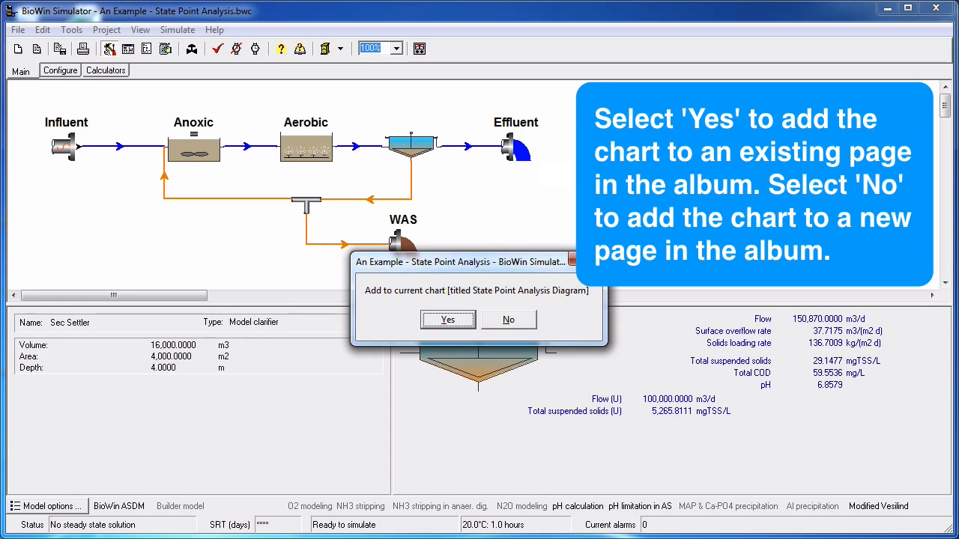
pyautogui.click(527, 323)
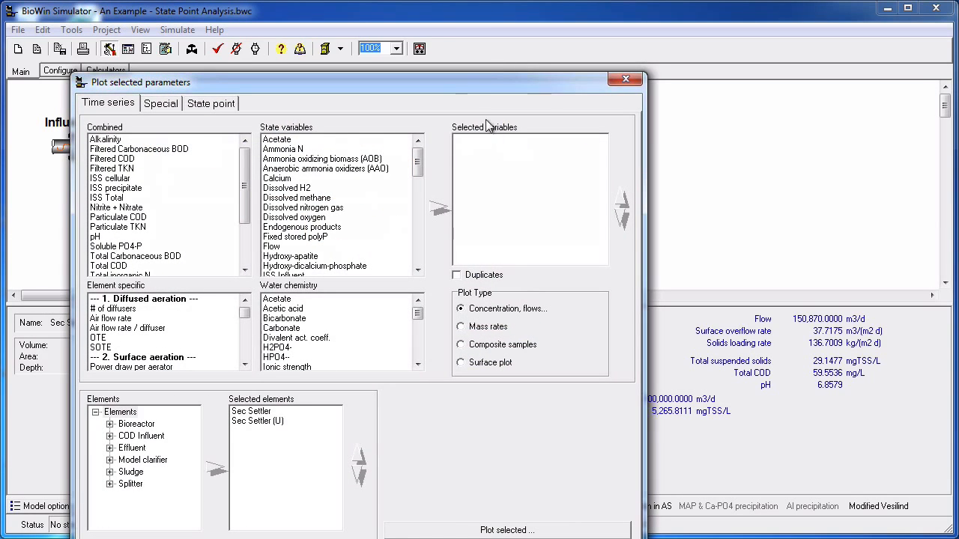
# Plot the clarifier's state point diagram with dynamic state point history enabled along with the overflow, underflow, flux and feed curves
pyautogui.moveTo(458, 84); pyautogui.dragTo(543, 30)
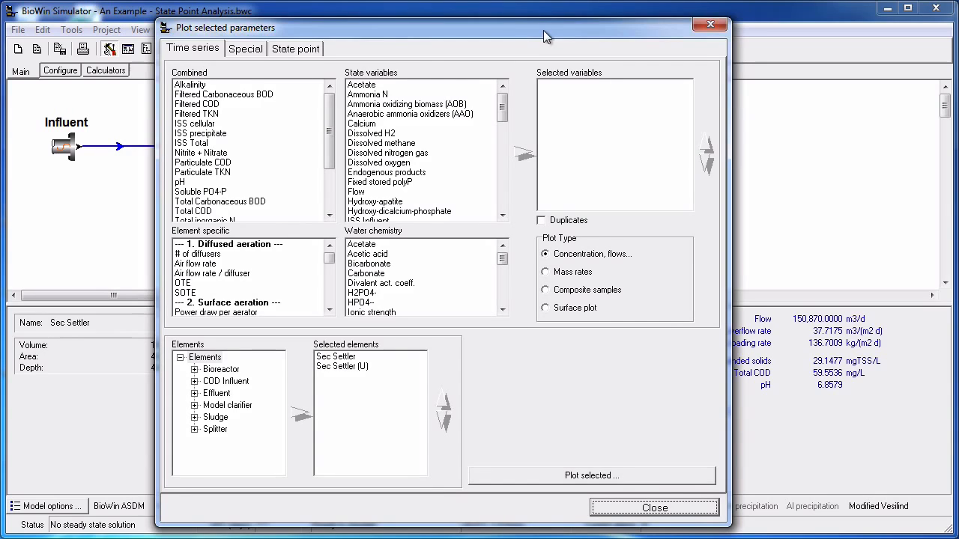
pyautogui.click(315, 52)
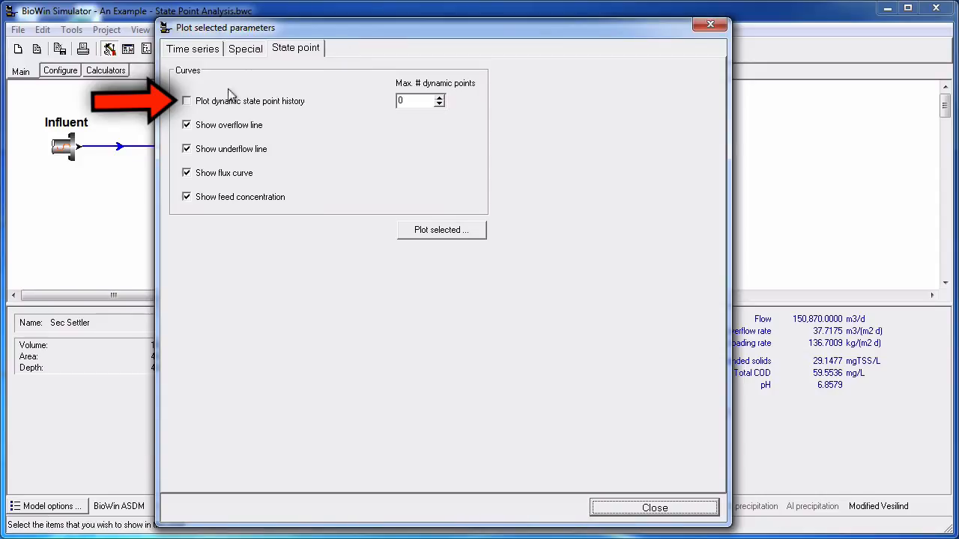
pyautogui.click(188, 102)
pyautogui.click(187, 102)
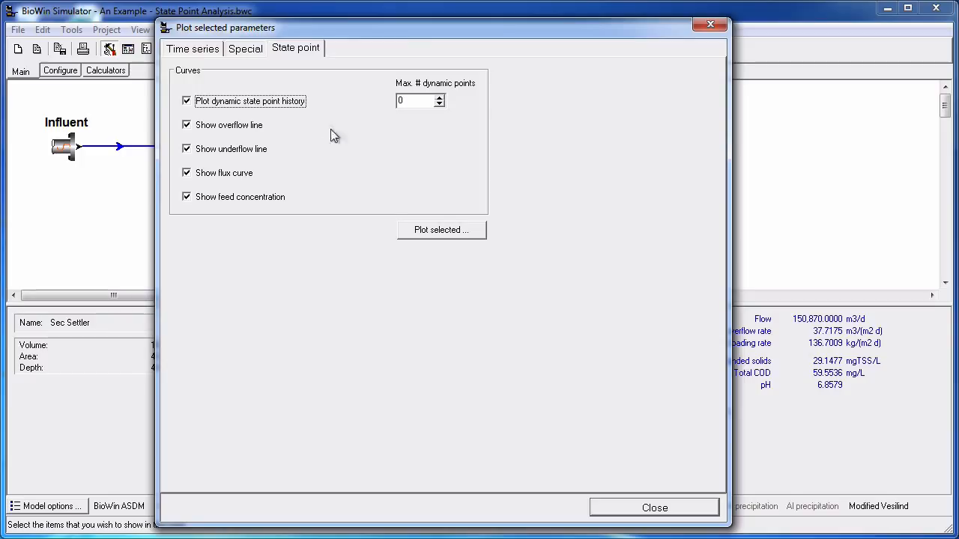
pyautogui.click(473, 232)
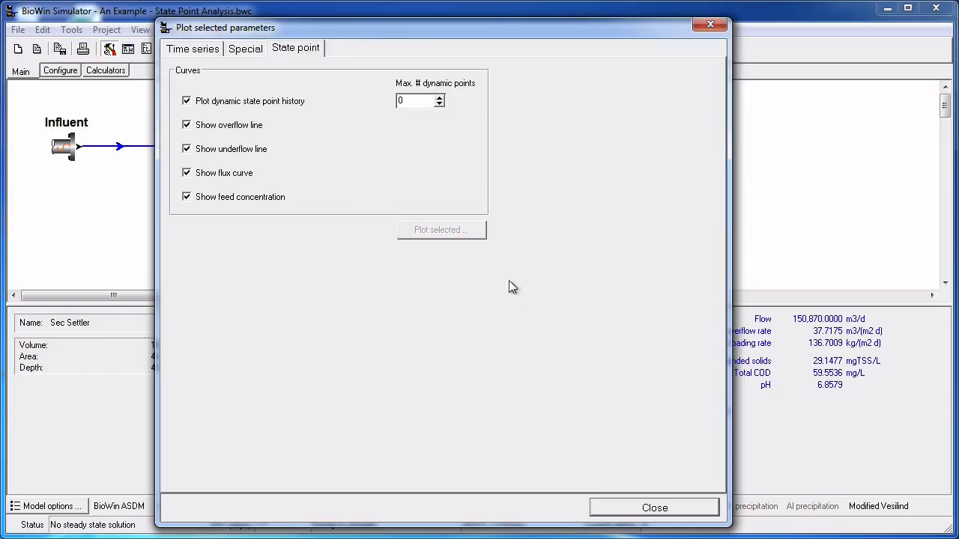
pyautogui.click(654, 507)
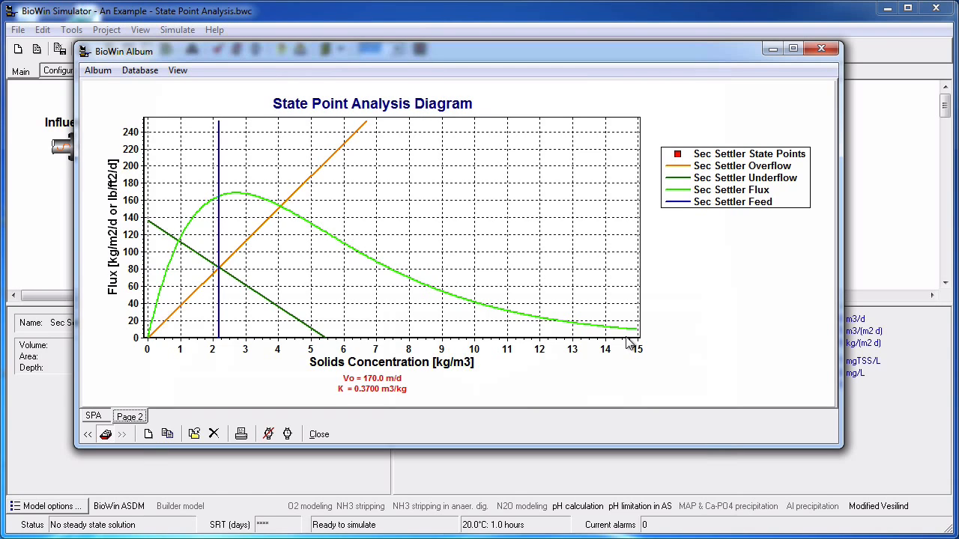
# Change the left axis title of the State Point Analysis Diagram to "Flux [kg/m2/d]"
pyautogui.rightClick(492, 238)
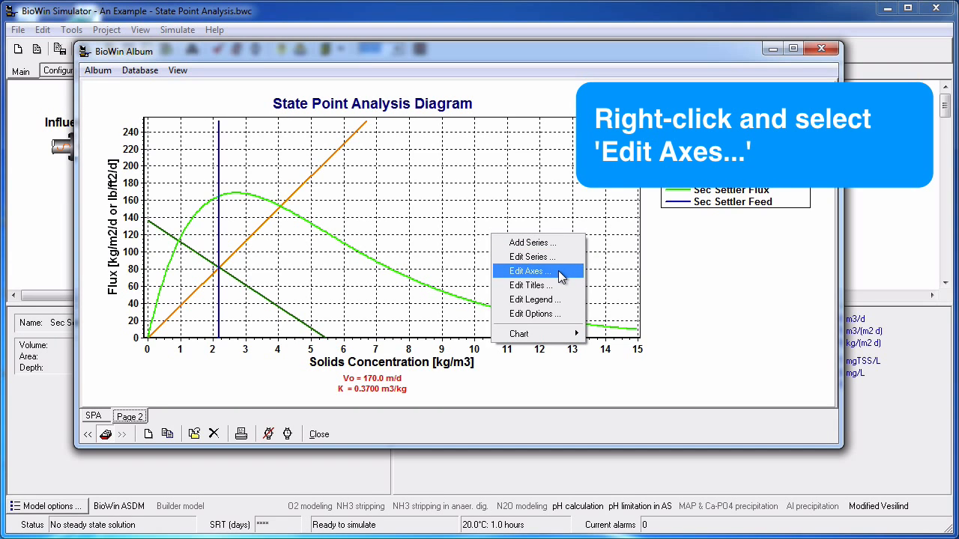
pyautogui.click(559, 273)
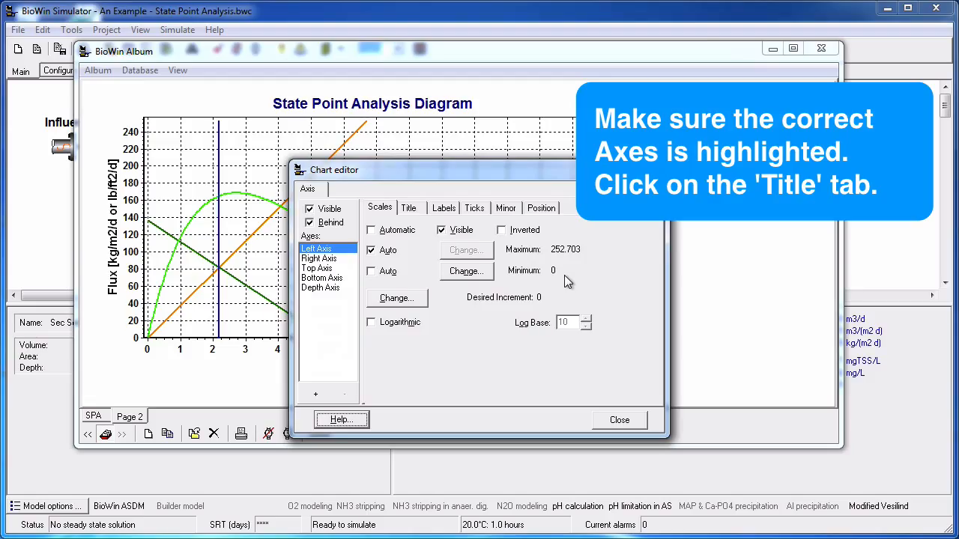
pyautogui.click(424, 213)
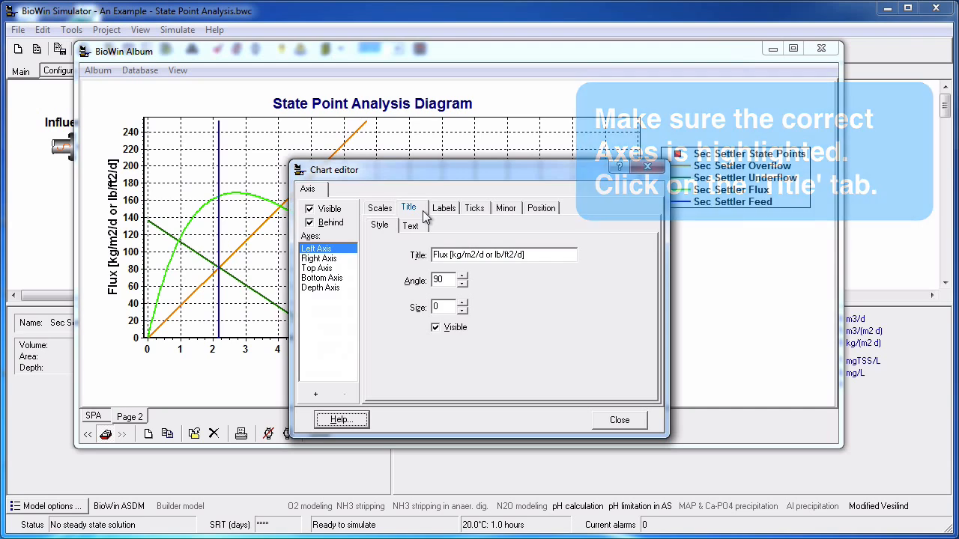
pyautogui.click(523, 255)
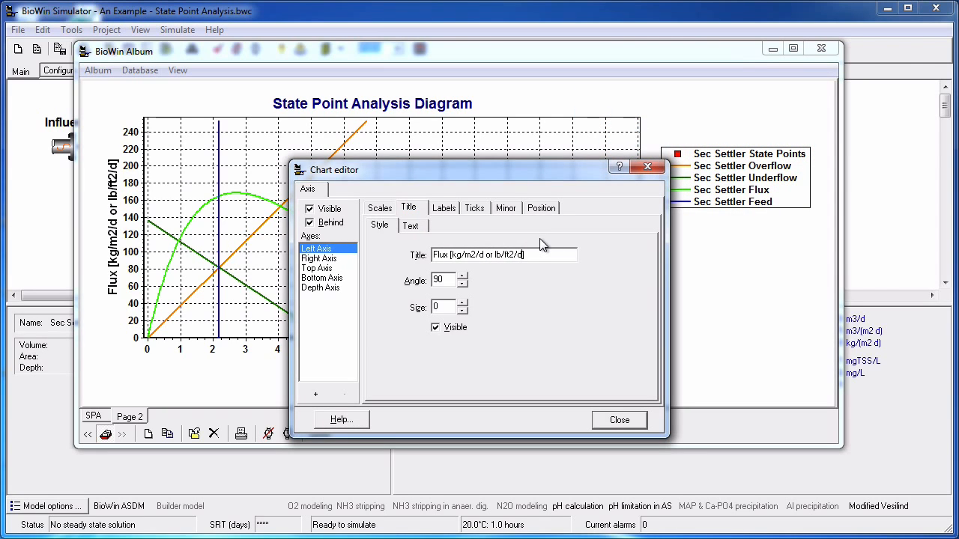
pyautogui.press('BackSpace')
pyautogui.press('BackSpace')
pyautogui.press('BackSpace')
pyautogui.press('BackSpace')
pyautogui.press('BackSpace')
pyautogui.press('BackSpace')
pyautogui.press('BackSpace')
pyautogui.press('BackSpace')
pyautogui.press('BackSpace')
pyautogui.press('BackSpace')
pyautogui.press('BackSpace')
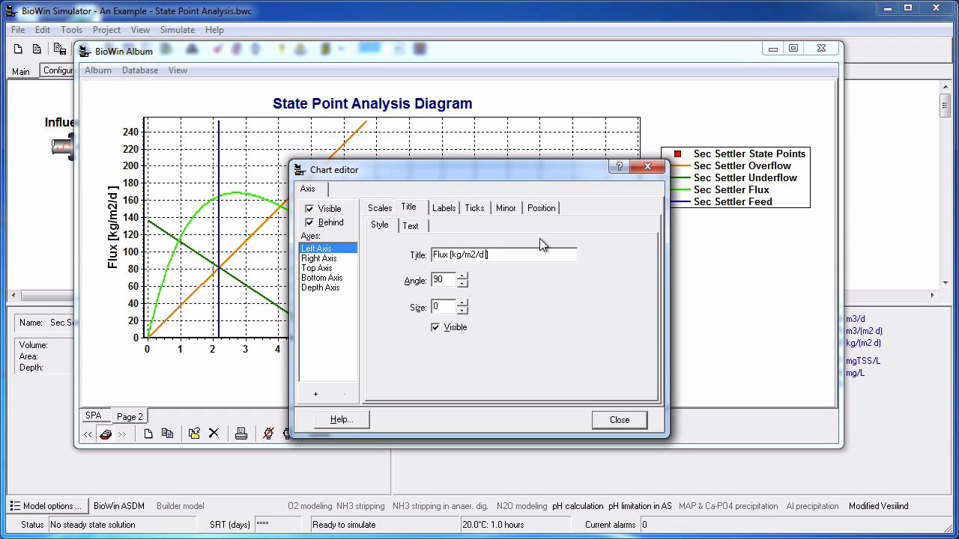
pyautogui.press('BackSpace')
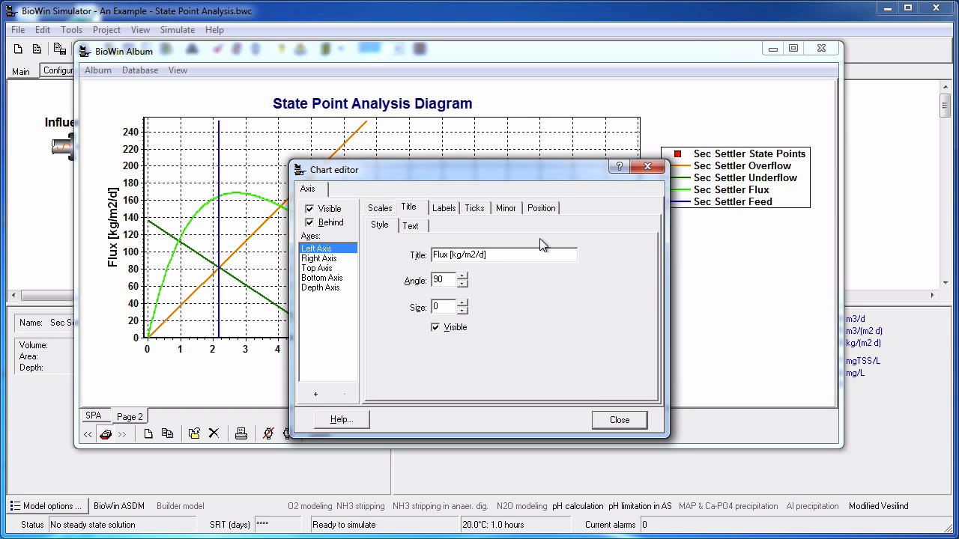
pyautogui.click(619, 420)
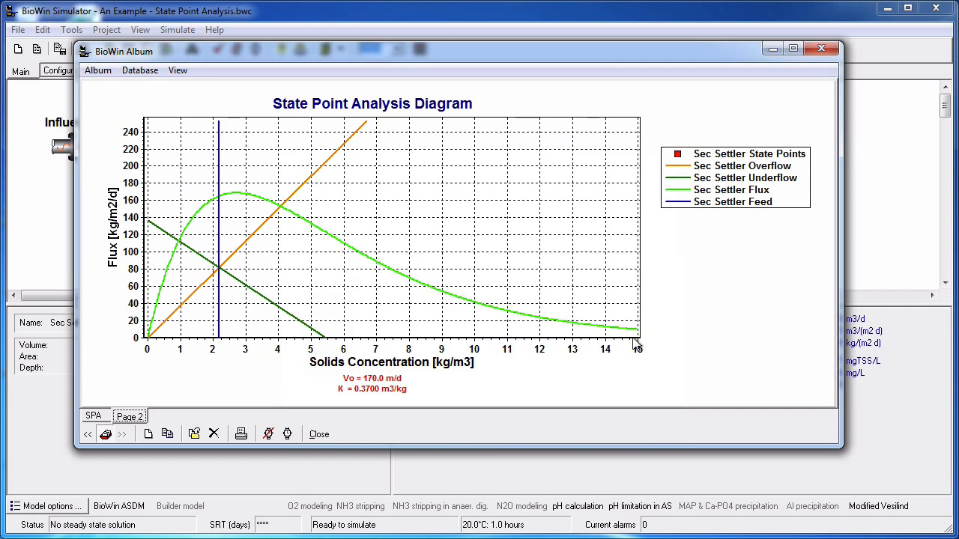
# Run a dynamic simulation for 2 days from the project start date and end it once complete
pyautogui.click(289, 435)
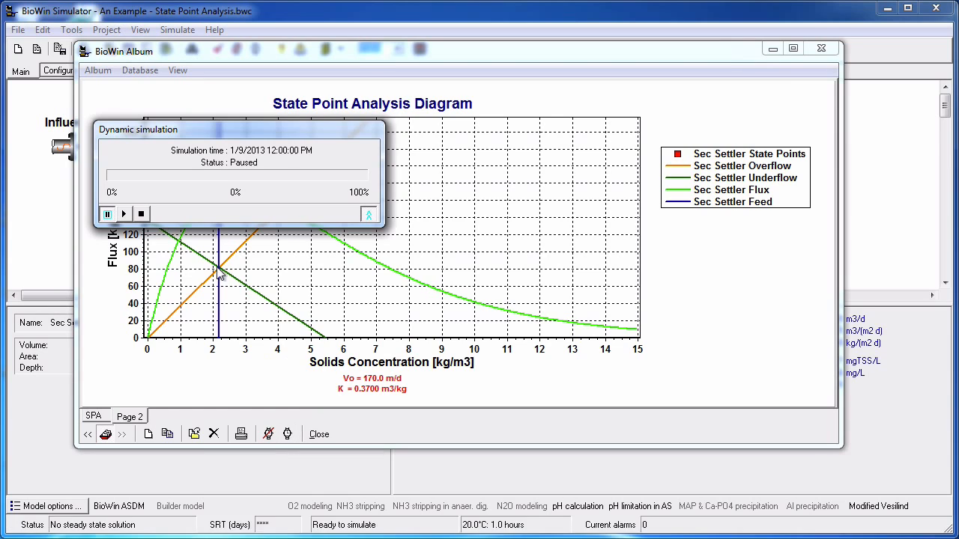
pyautogui.click(123, 214)
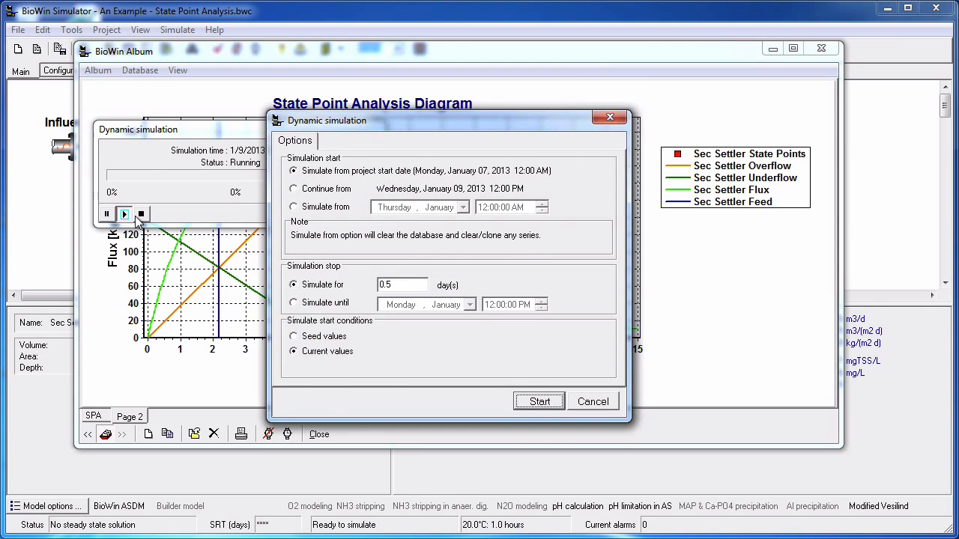
pyautogui.moveTo(408, 285); pyautogui.dragTo(364, 286)
pyautogui.write('2')
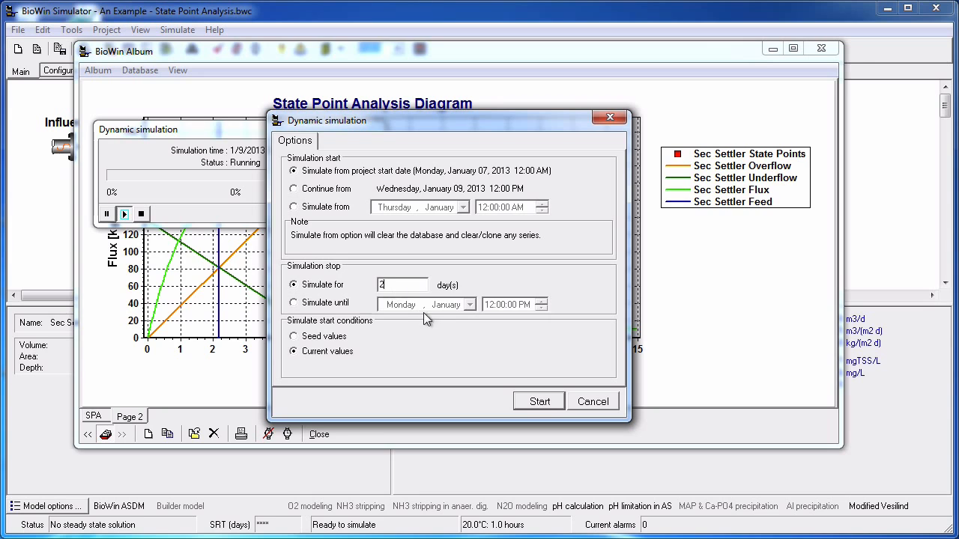
pyautogui.click(546, 402)
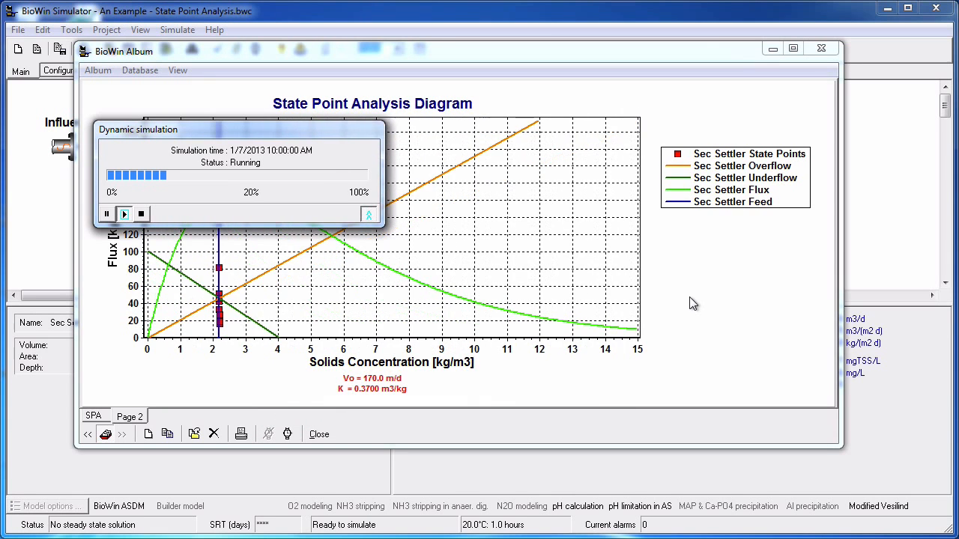
pyautogui.moveTo(316, 131); pyautogui.dragTo(731, 19)
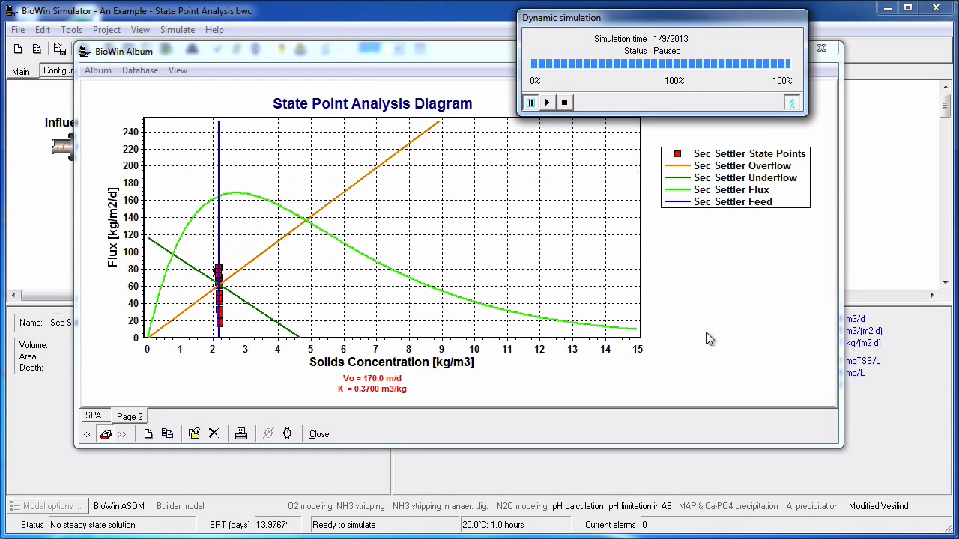
pyautogui.click(565, 102)
pyautogui.click(448, 319)
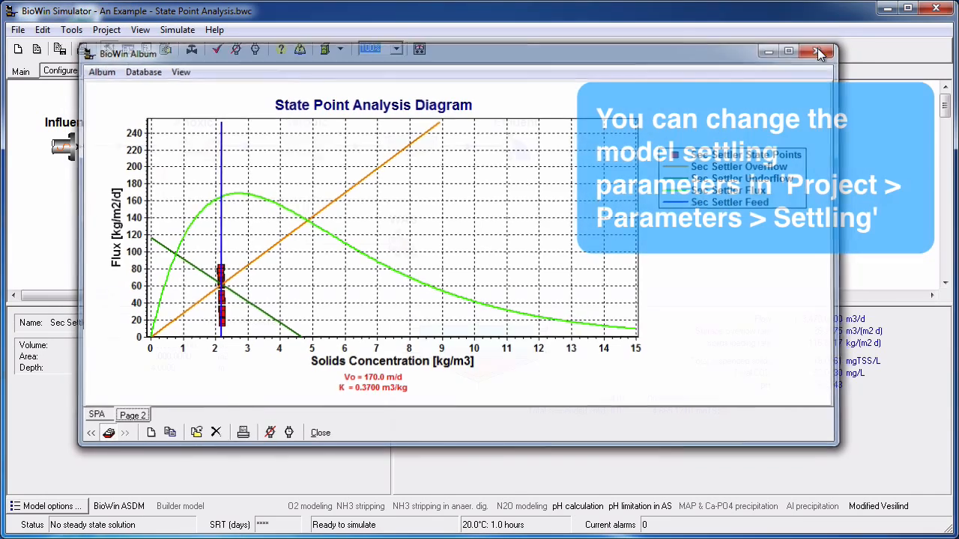
# Close the album and set the maximum Vesilind settling velocity (Vo) to 80 m/d in the project's settling parameters
pyautogui.click(820, 49)
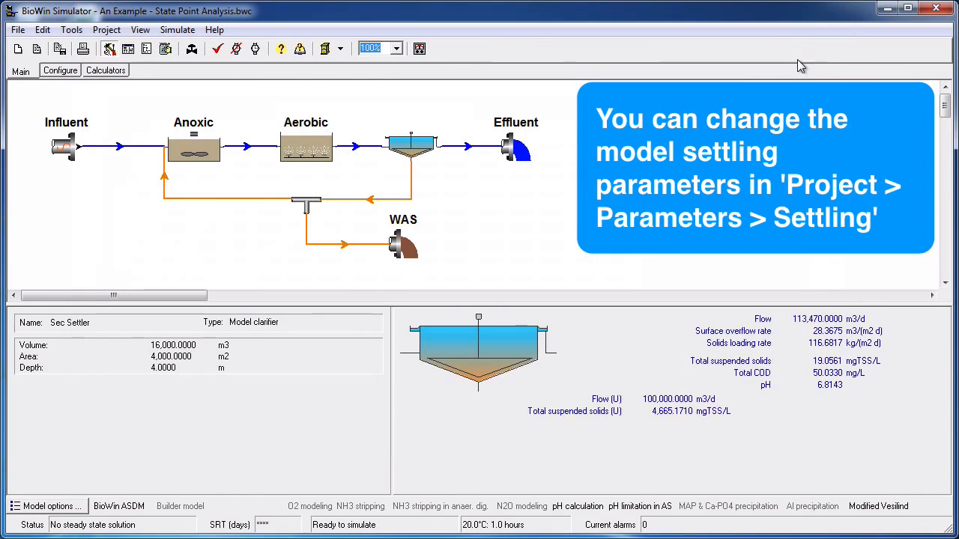
pyautogui.click(255, 146)
pyautogui.click(107, 29)
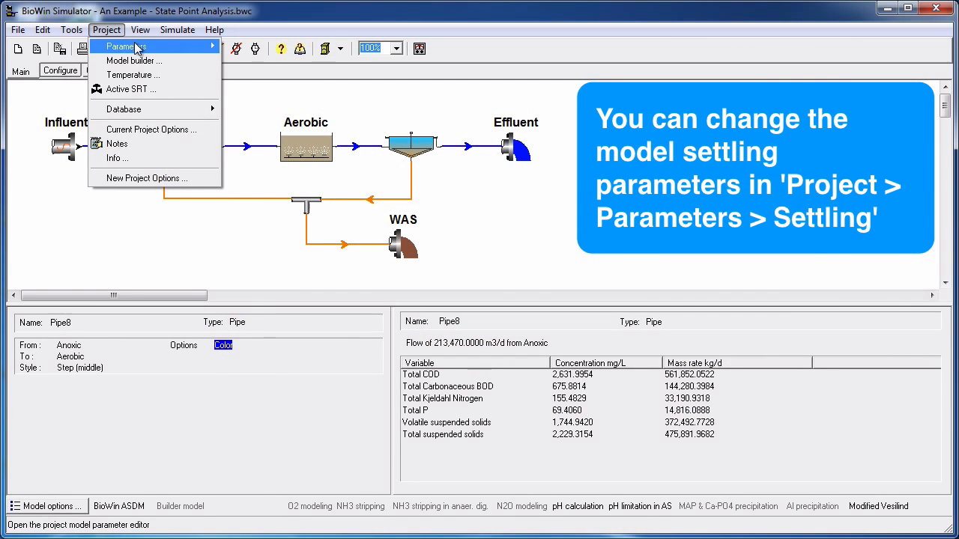
pyautogui.moveTo(137, 47)
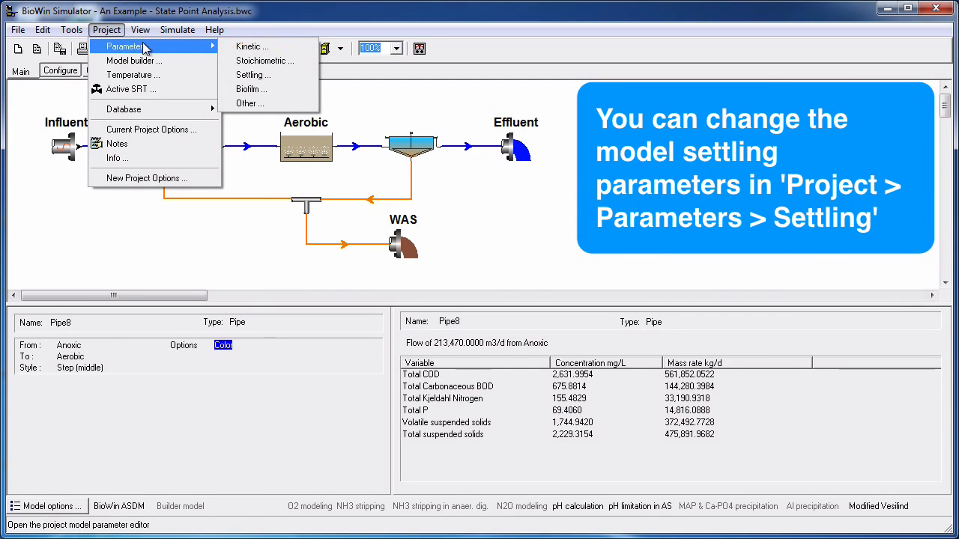
pyautogui.click(296, 75)
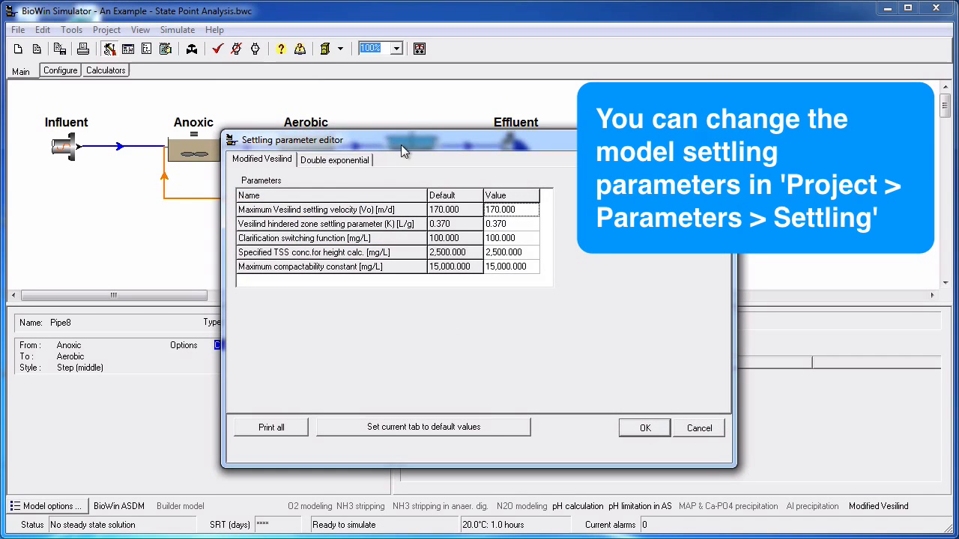
pyautogui.moveTo(403, 143); pyautogui.dragTo(339, 41)
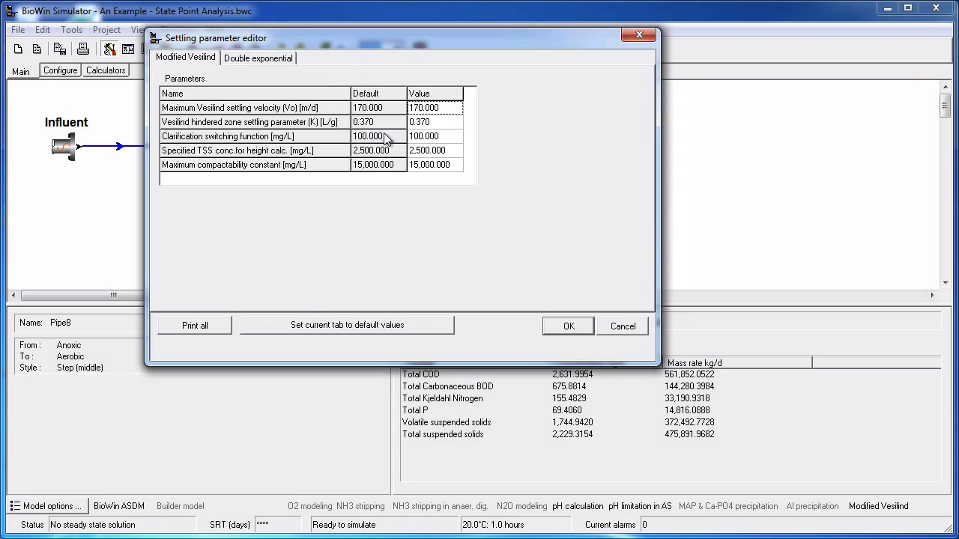
pyautogui.click(463, 109)
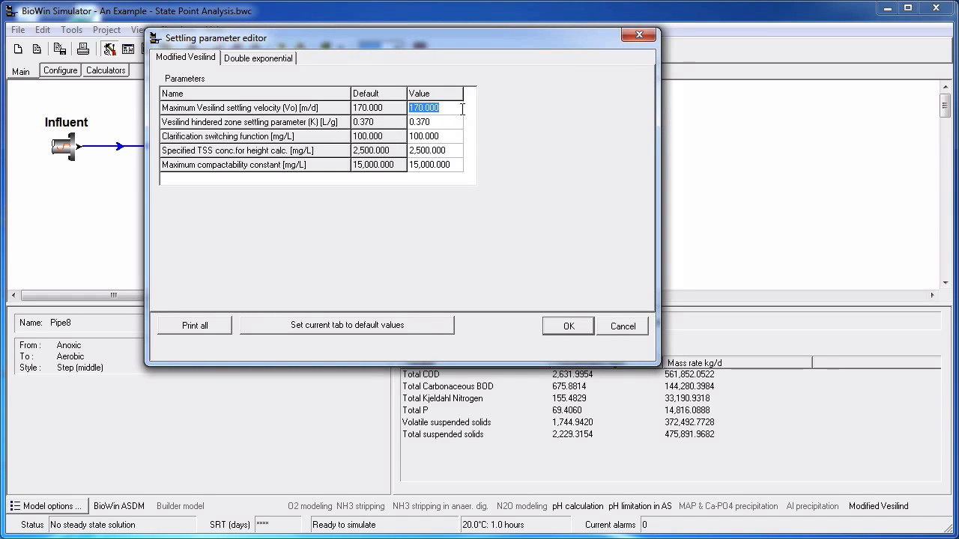
pyautogui.write('80')
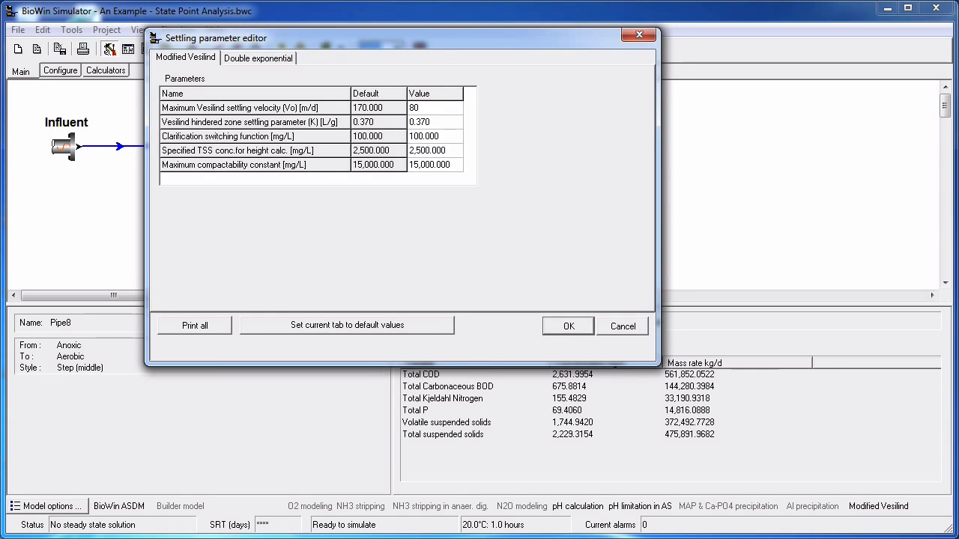
# Set the Vesilind hindered zone settling parameter (K) to 0.5 L/g and accept the settling parameter changes
pyautogui.click(424, 124)
pyautogui.click(424, 124)
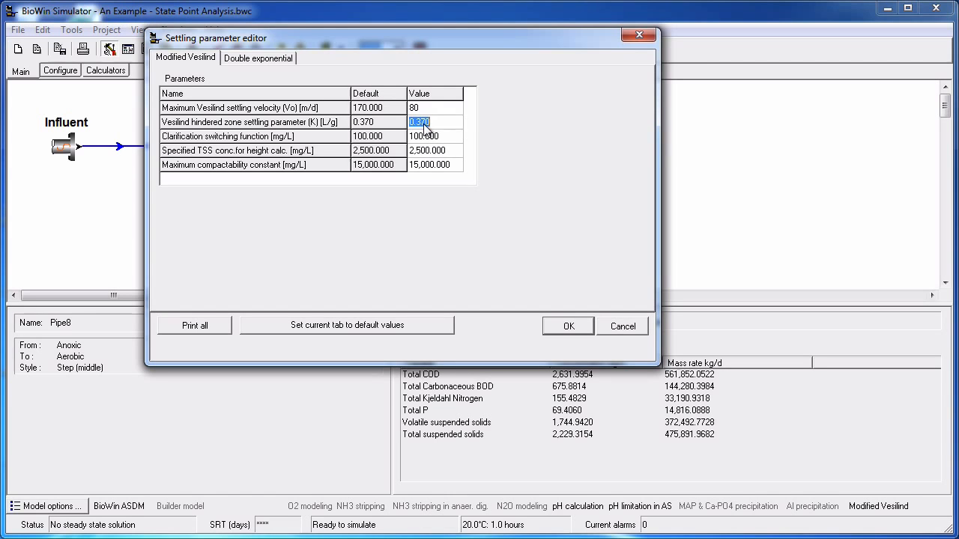
pyautogui.write('0.5')
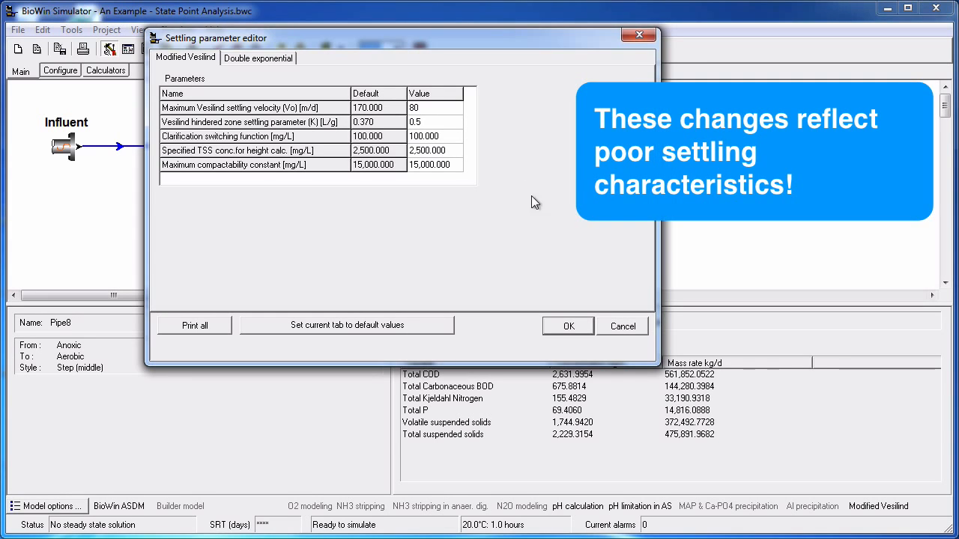
pyautogui.click(571, 328)
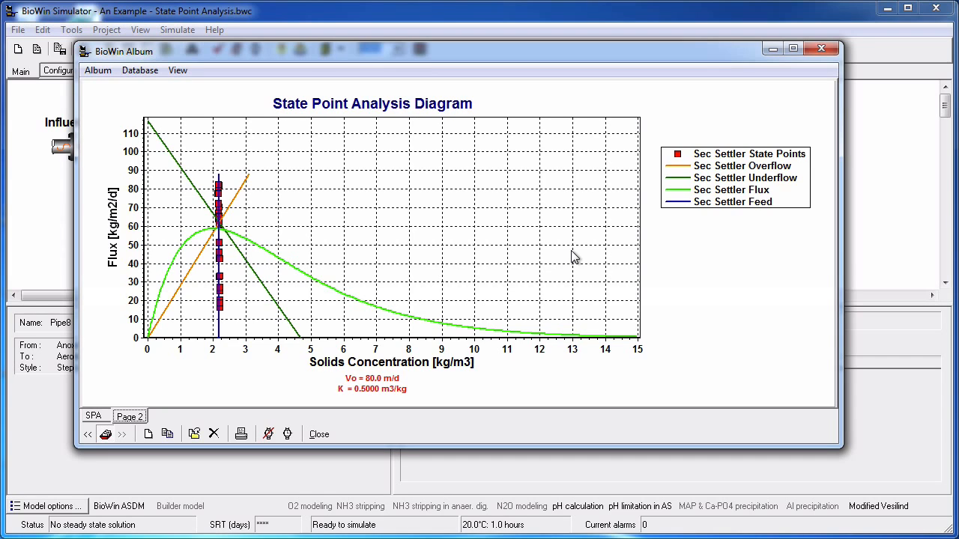
# Rerun the 2-day dynamic simulation from the project start date with the changed settling parameters and end it once complete
pyautogui.click(289, 434)
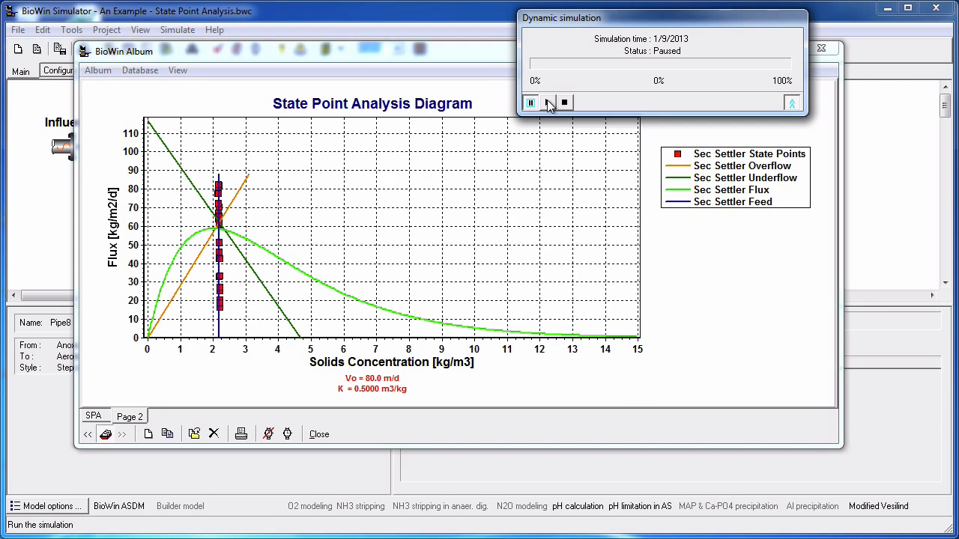
pyautogui.click(547, 104)
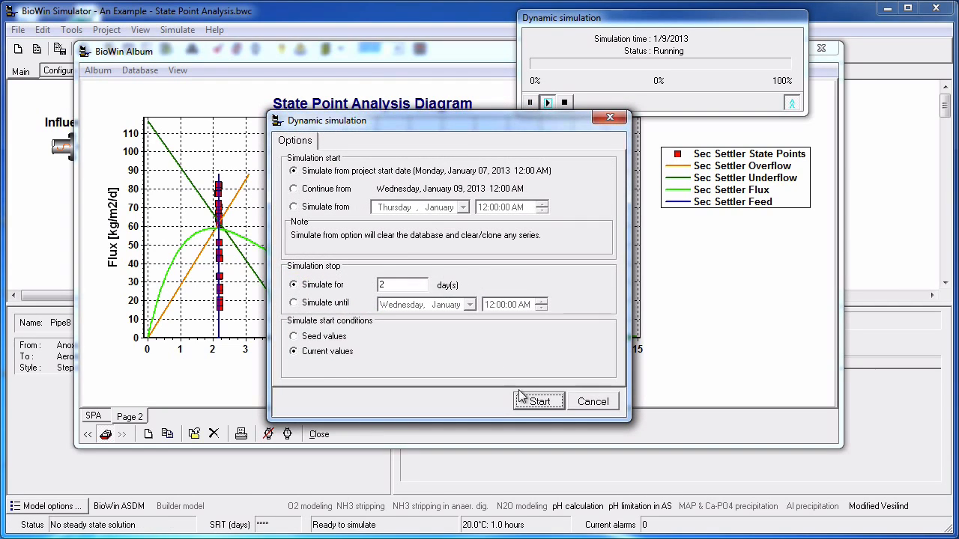
pyautogui.click(539, 401)
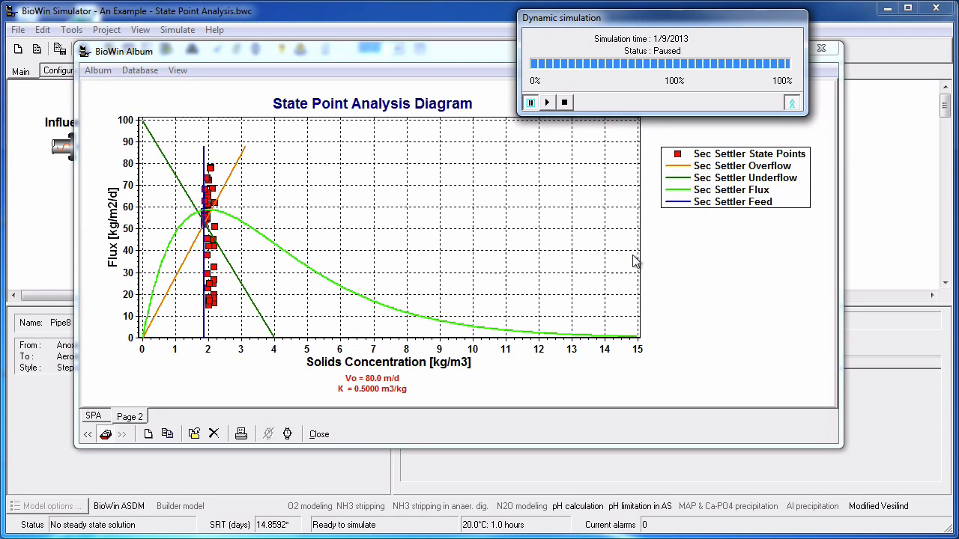
pyautogui.click(565, 103)
pyautogui.click(448, 320)
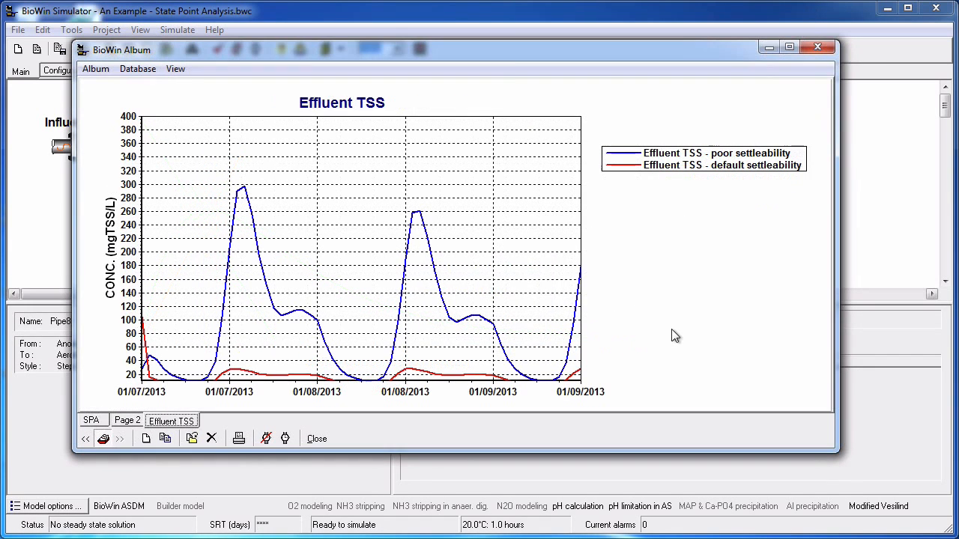